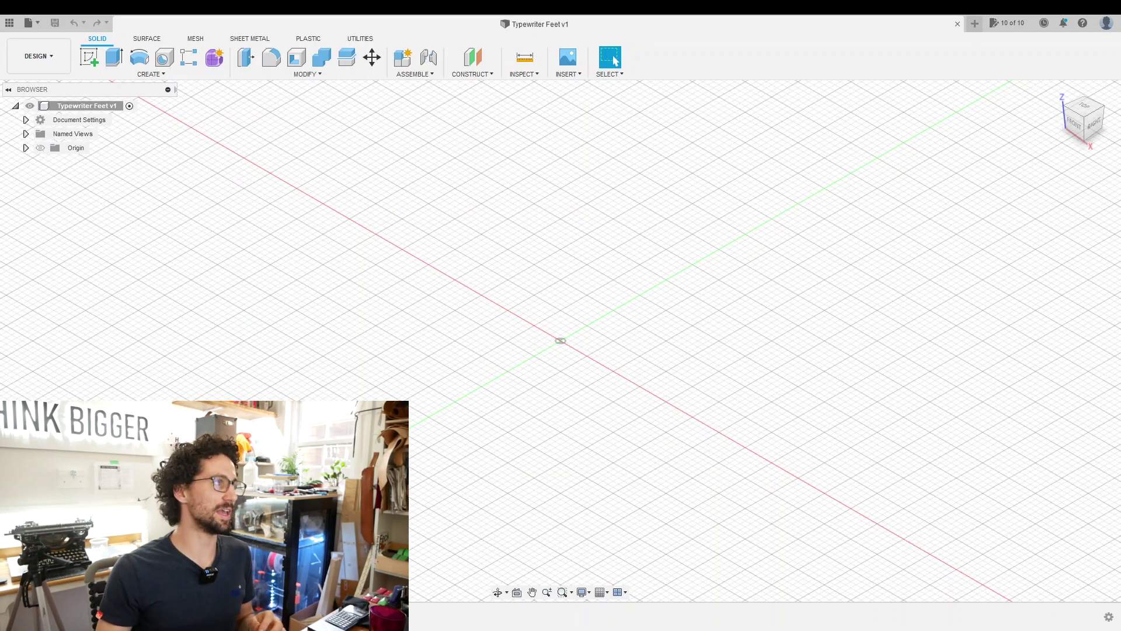
- Add user parameters for screw shaft and head sizes, plus WasherDiameter and WasherDepth
click(275, 78)
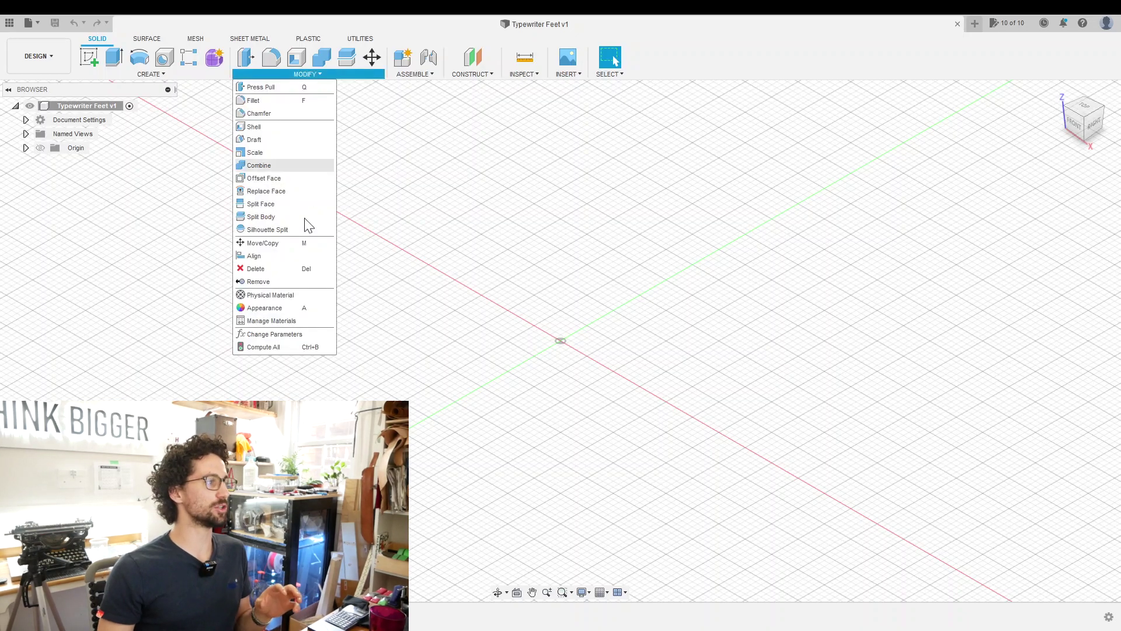
click(293, 334)
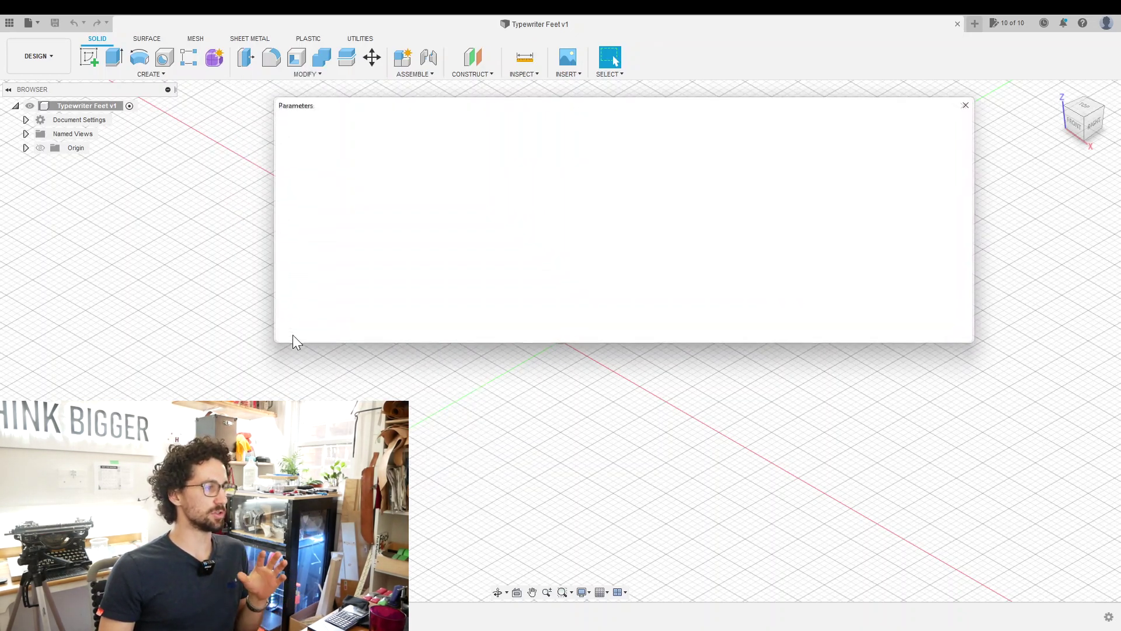
click(406, 151)
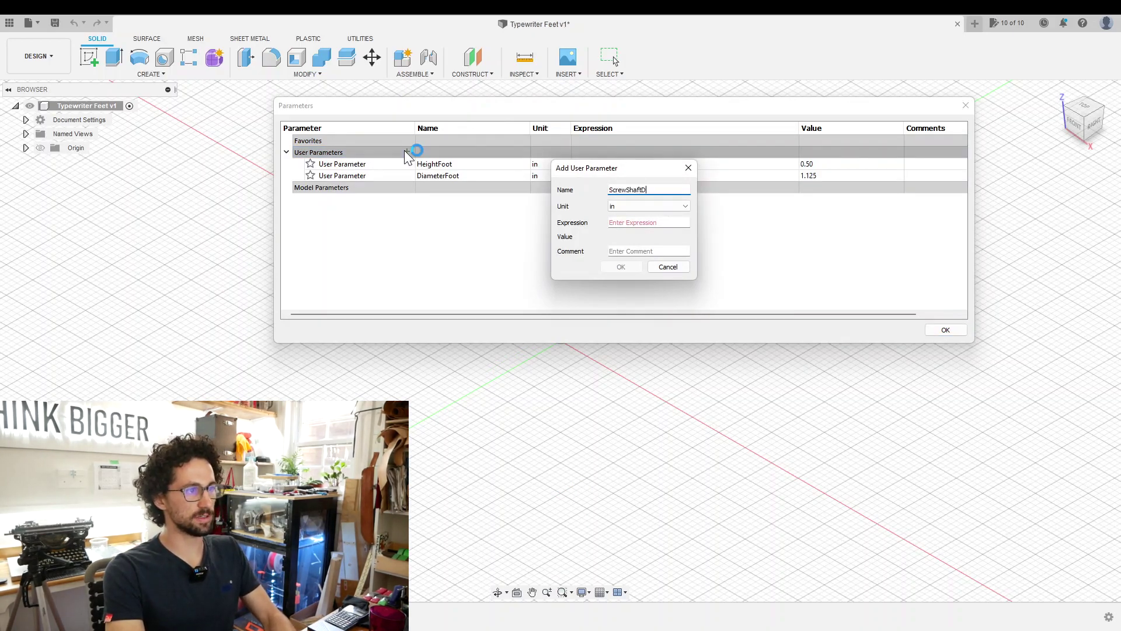
text(c)
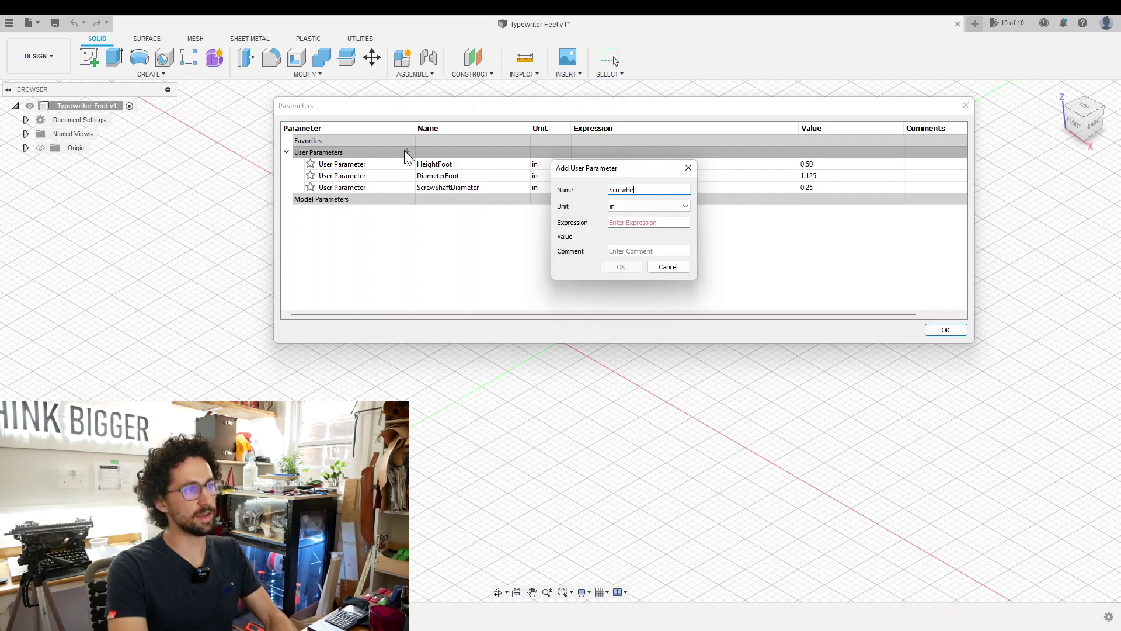
text(ad)
text(Washer)
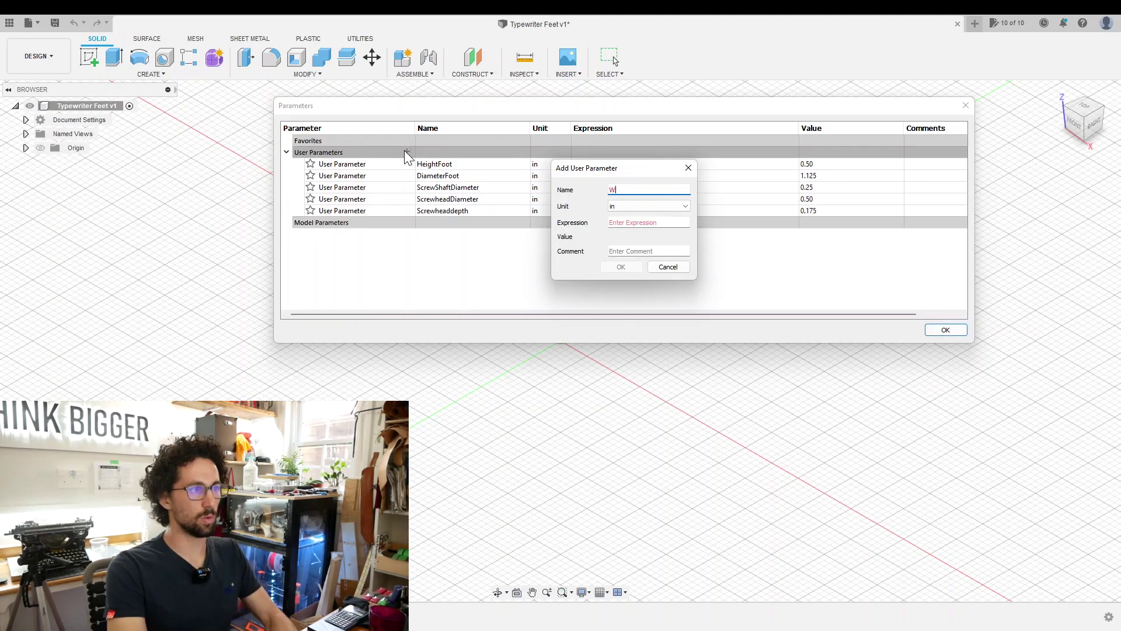
text(Diam)
text(WasherDepth)
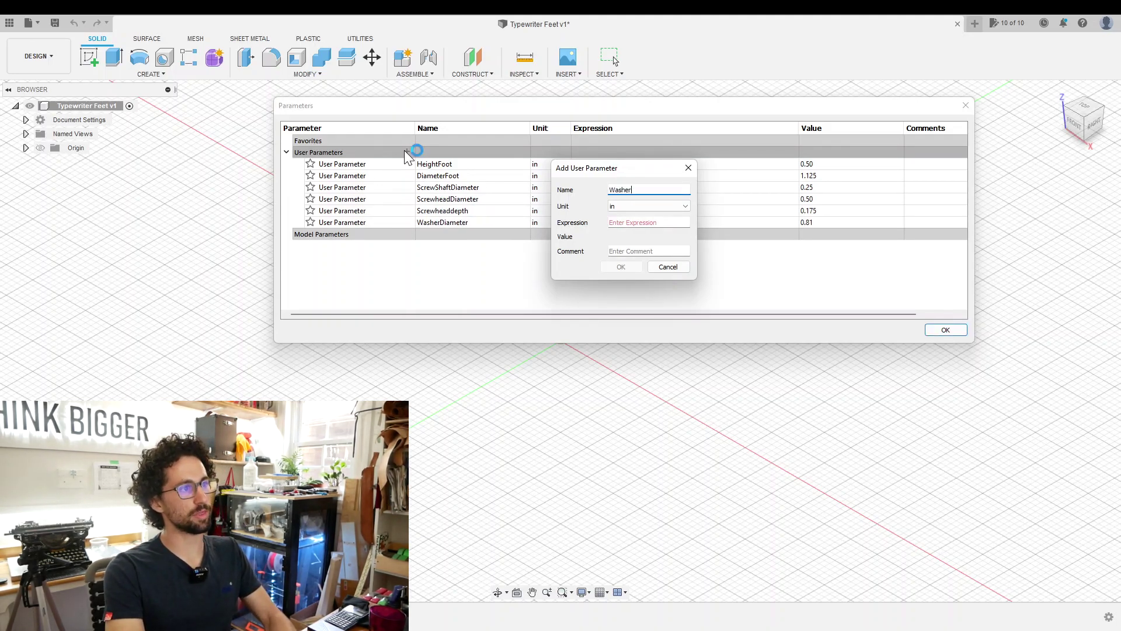
key(Return)
key(Return)
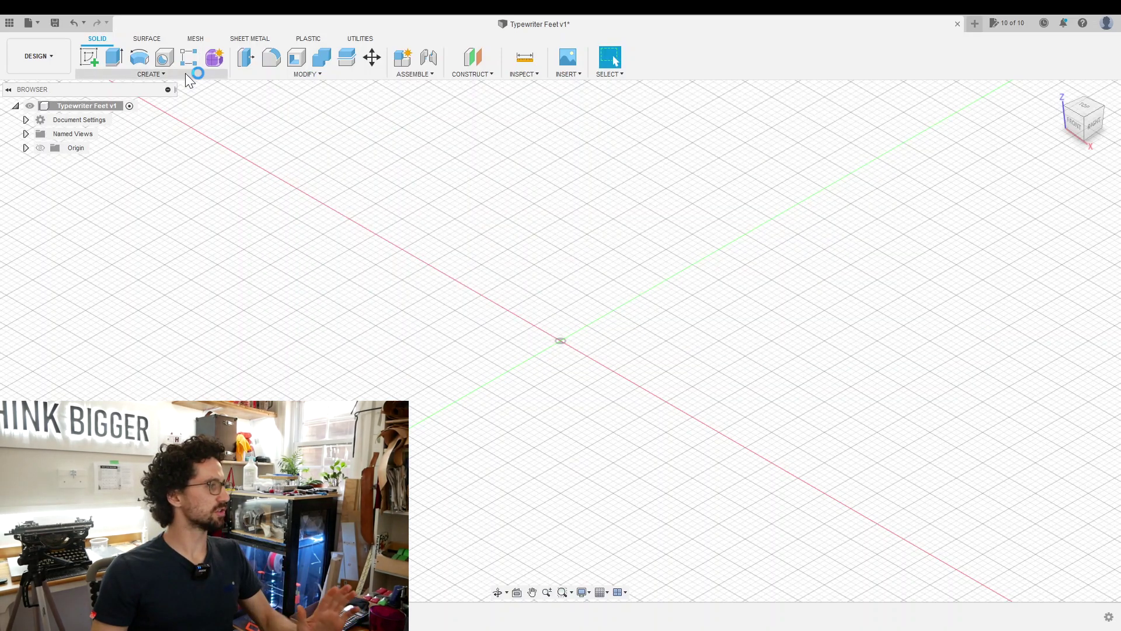
- Create a 1.125 in diameter cylinder on the XY plane with height set to HeightFoot
click(152, 75)
click(102, 269)
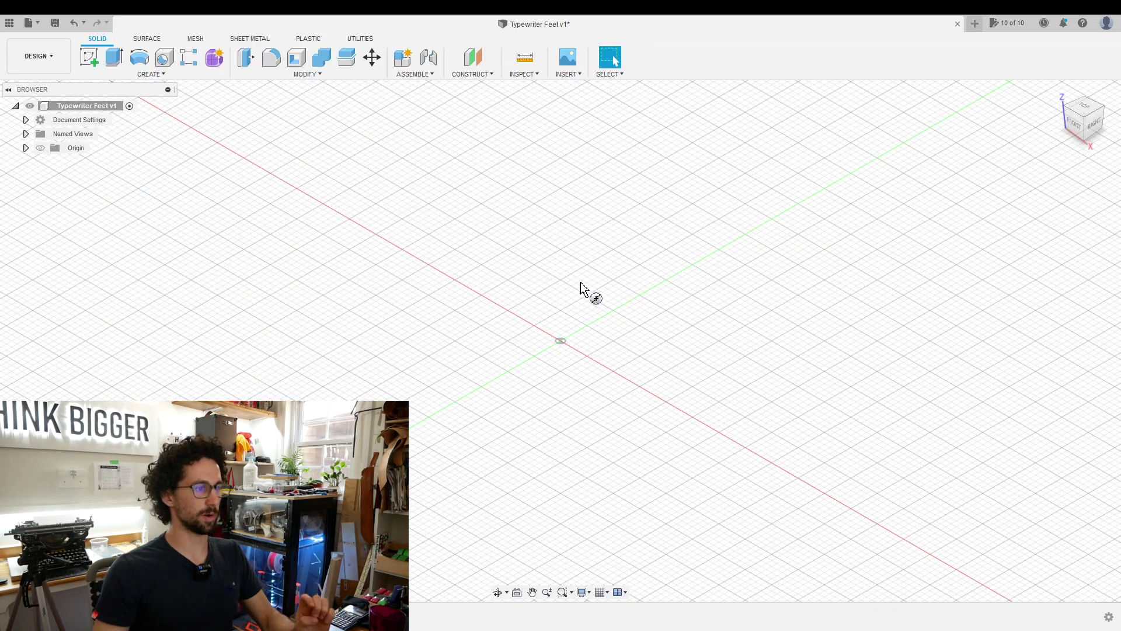
click(586, 345)
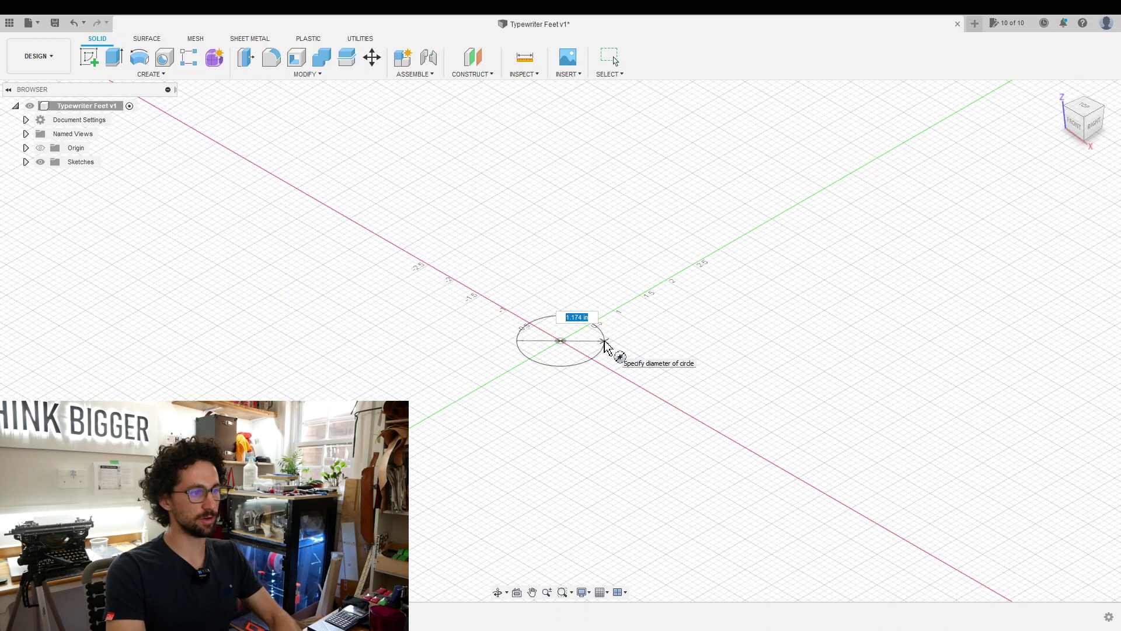
text(1.125)
key(Return)
text(he)
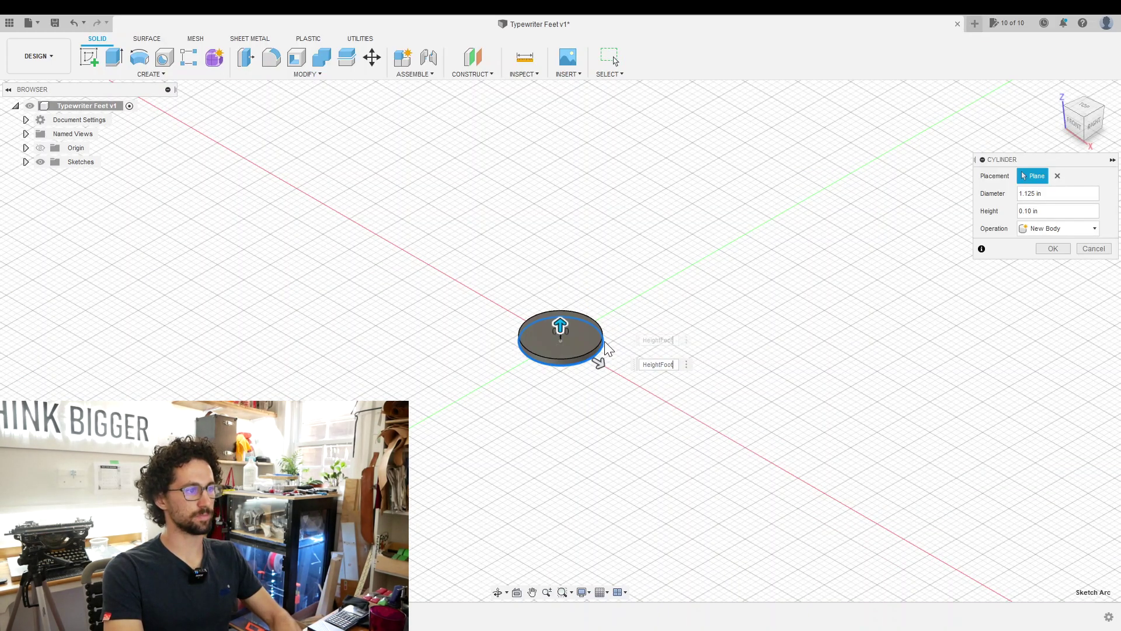
key(Return)
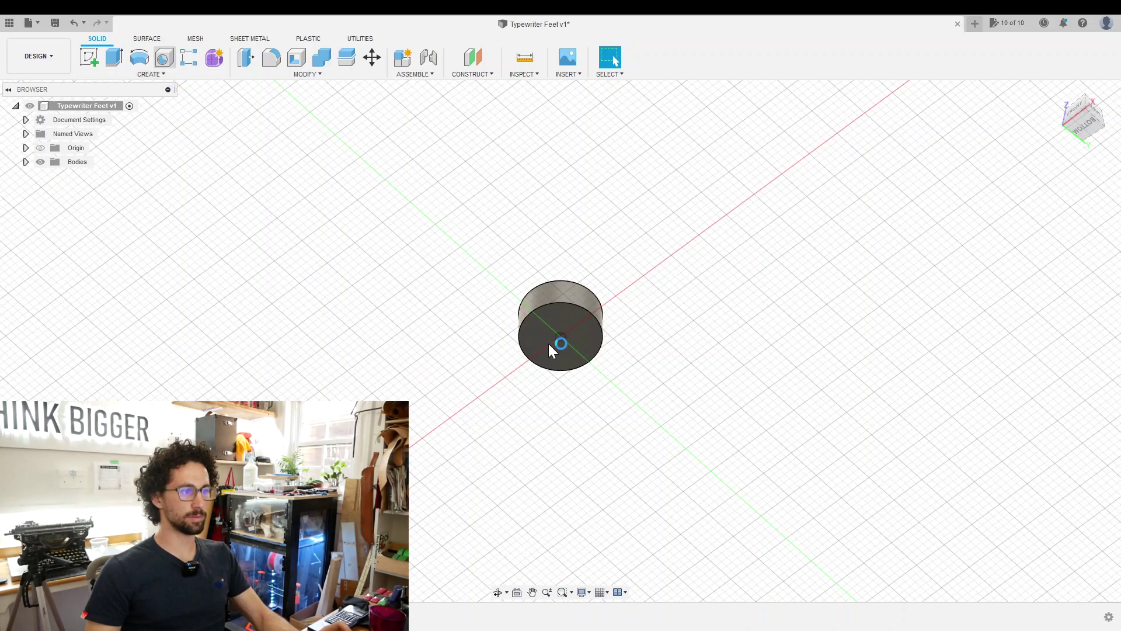
- Add a counterbore hole on the bottom face: ScrewheadDiameter wide, Screwheaddepth+0.1 deep
key(h)
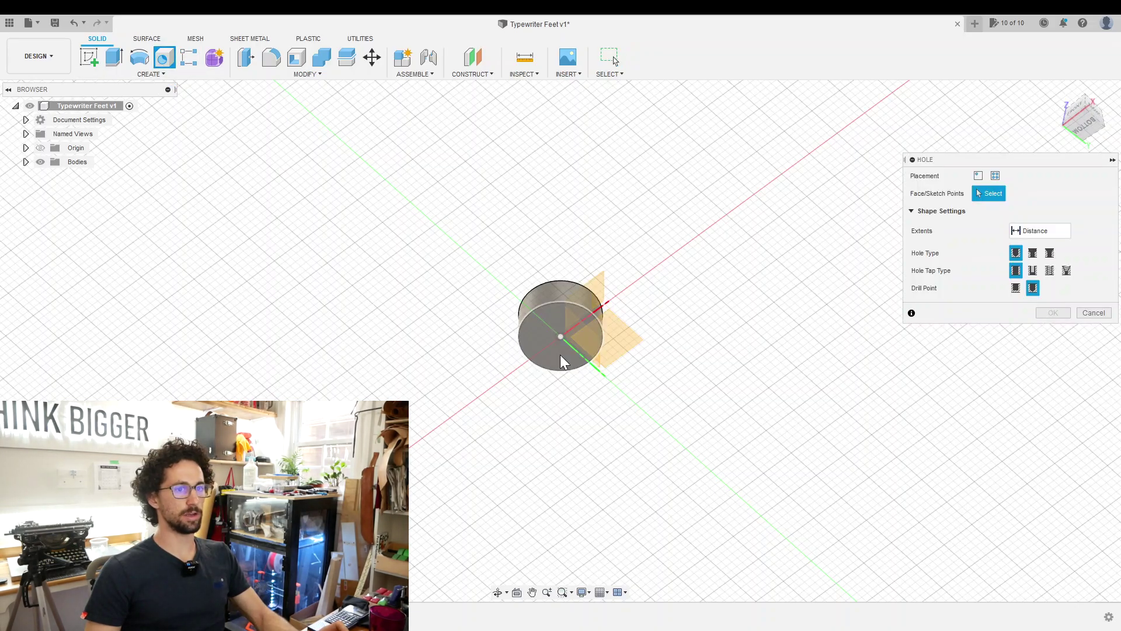
click(561, 338)
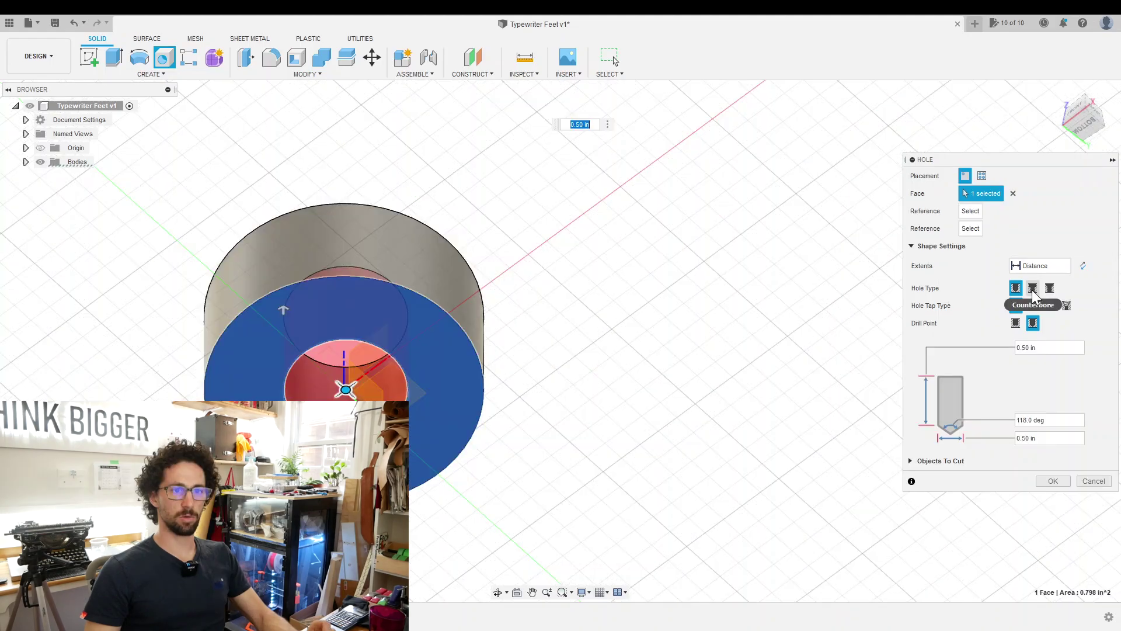
click(1033, 289)
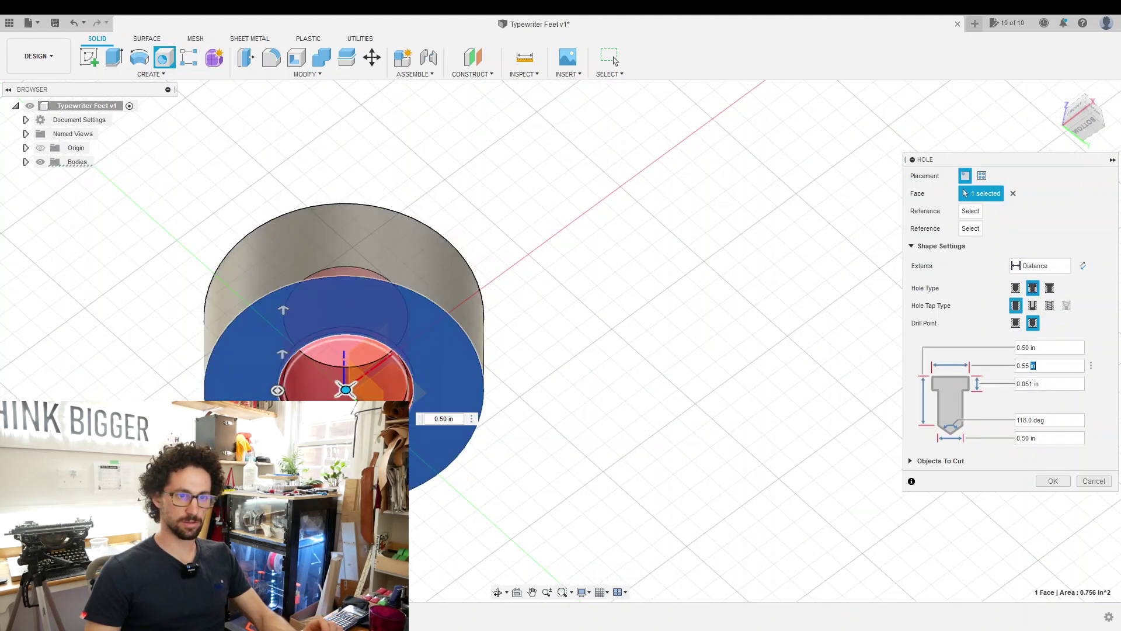
key(ctrl+a)
text(ScrewheadDiameter)
key(Tab)
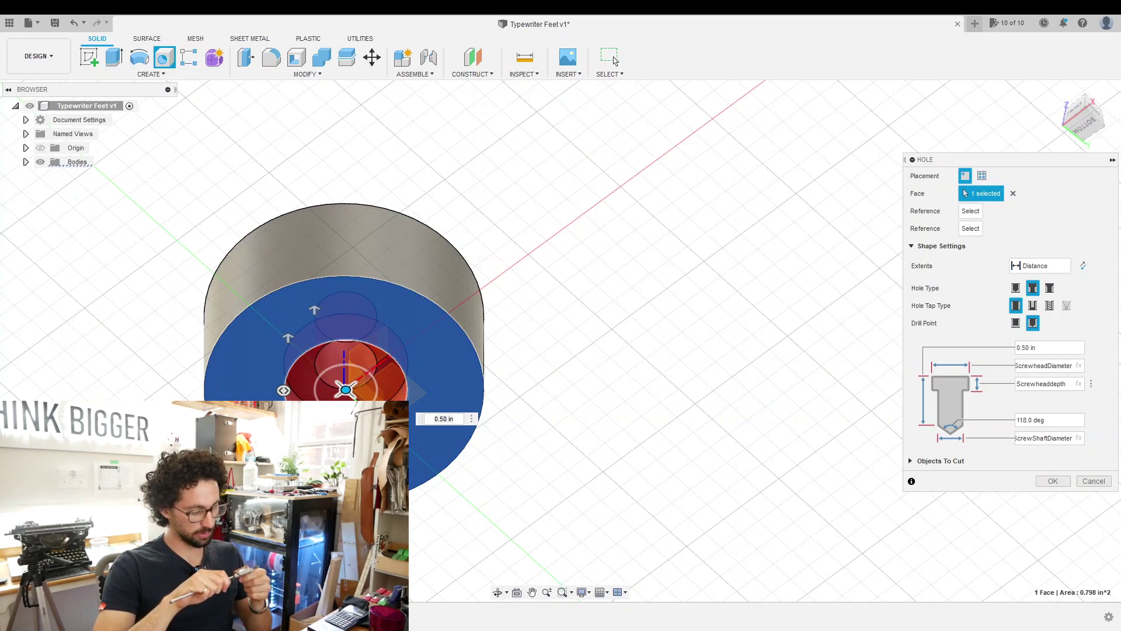
text(+0)
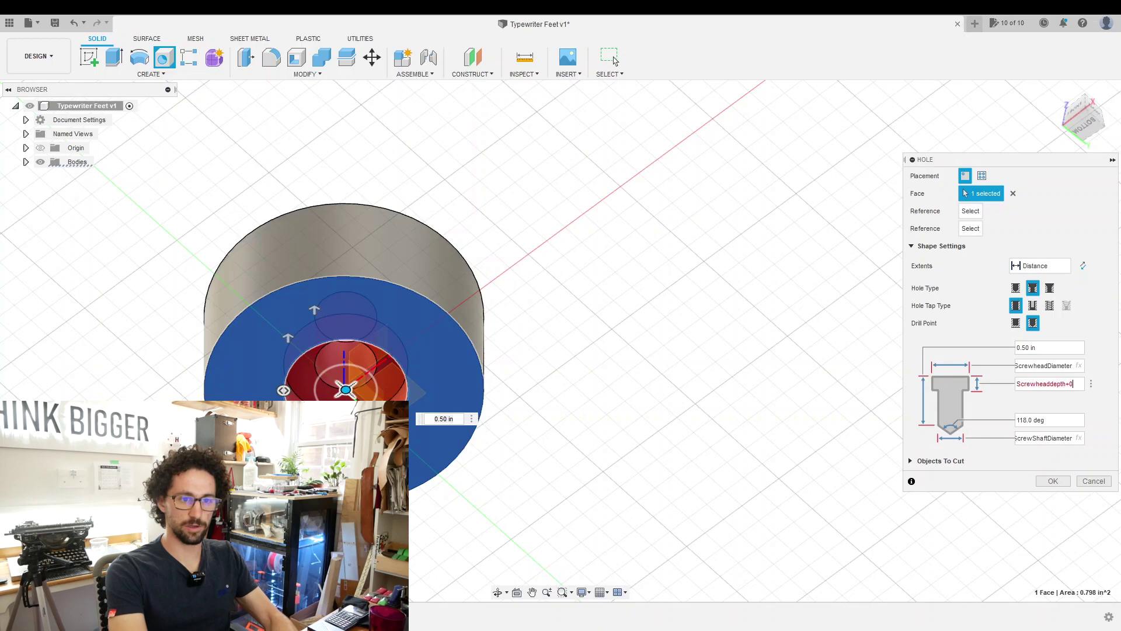
text(.1)
key(Return)
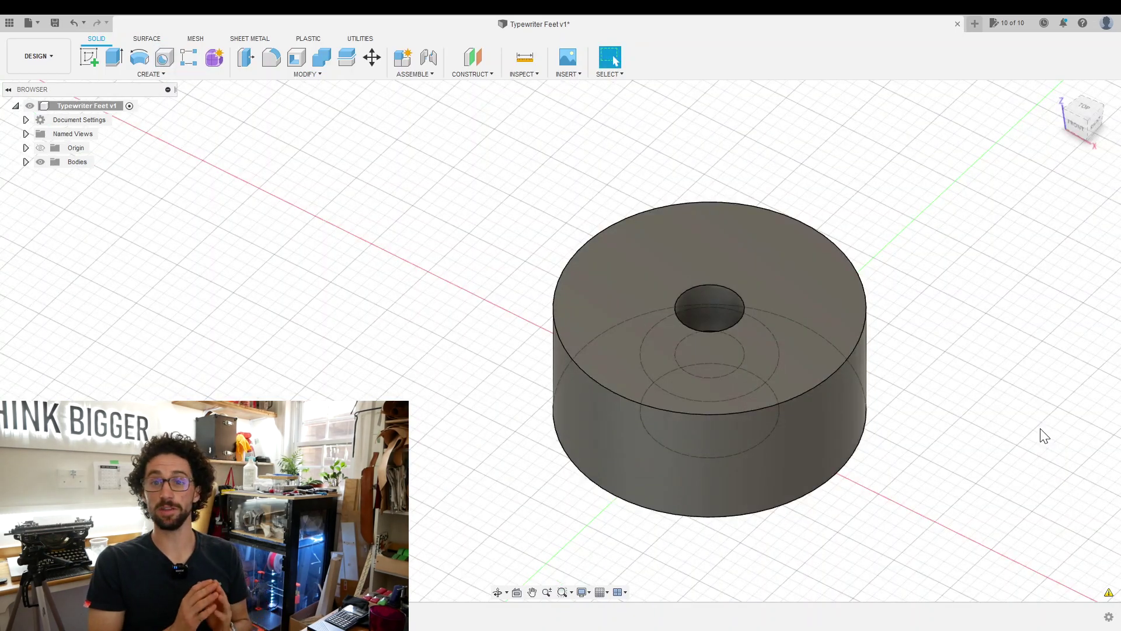
- Start a WasherDiameter cylinder on the top face, centred on the hole, with height -WasherDepth
click(159, 72)
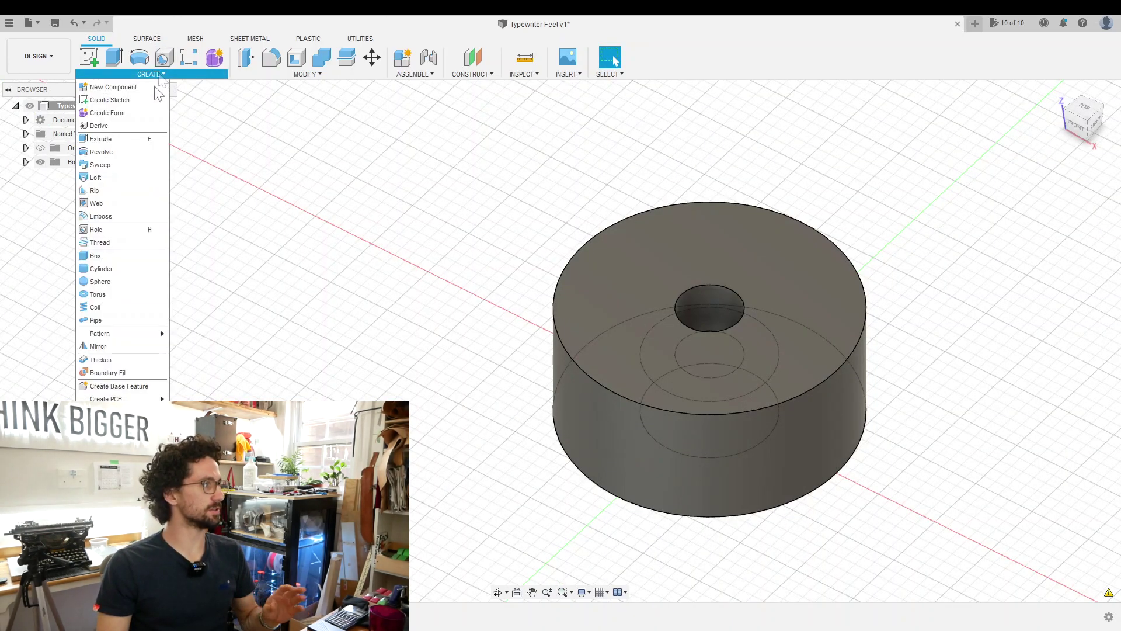
click(111, 268)
click(651, 270)
click(710, 308)
text(wash)
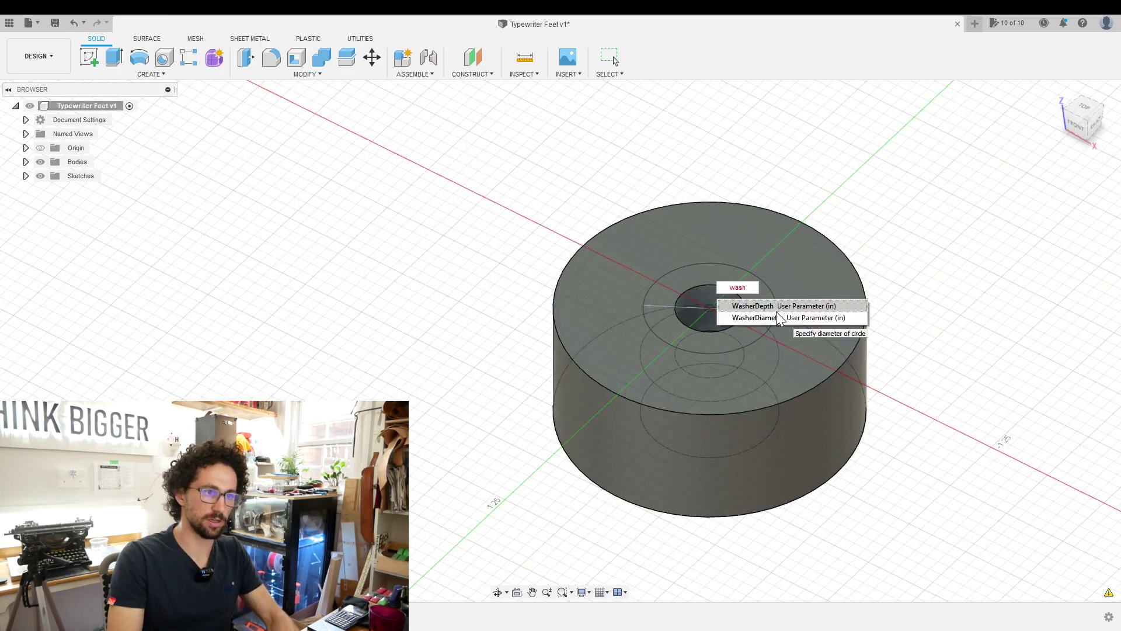
click(779, 317)
key(Return)
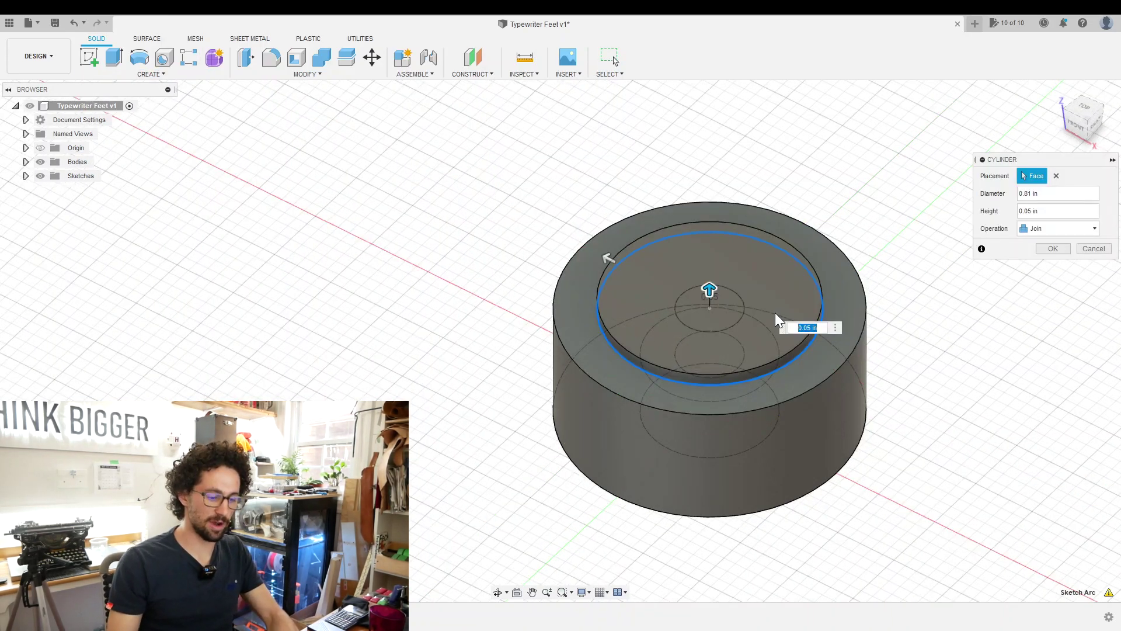
text(-was)
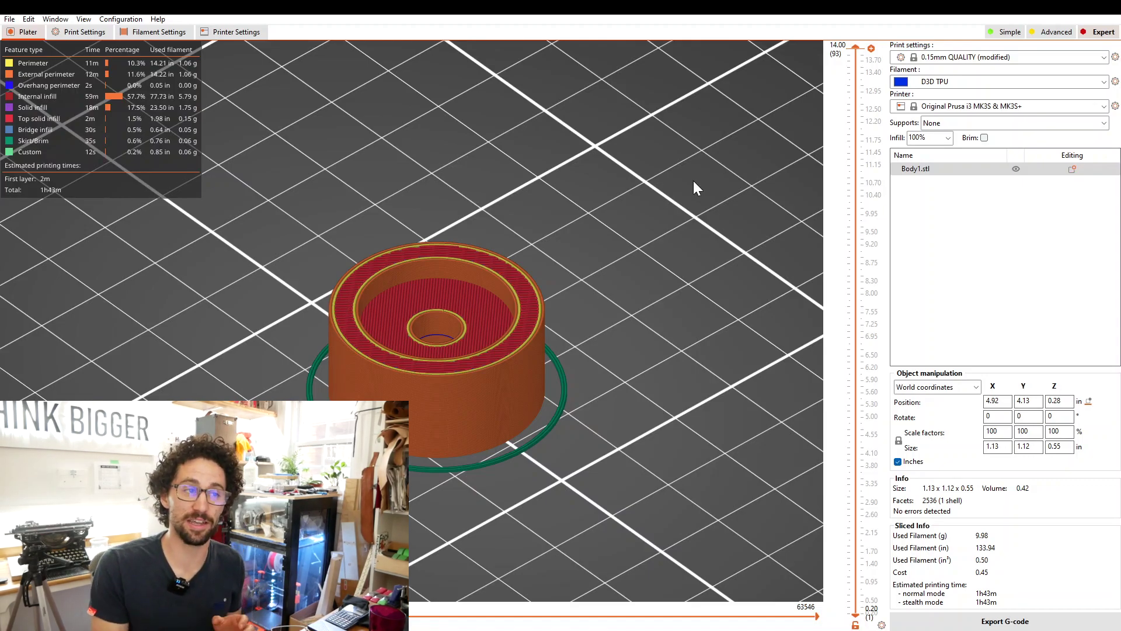
- Lower the layer slider to cut the sliced TPU foot preview to mid-height and inspect the infill
mouse_move(856, 47)
mouse_down()
mouse_move(816, 471)
mouse_move(816, 536)
mouse_move(832, 572)
mouse_move(853, 46)
mouse_up()
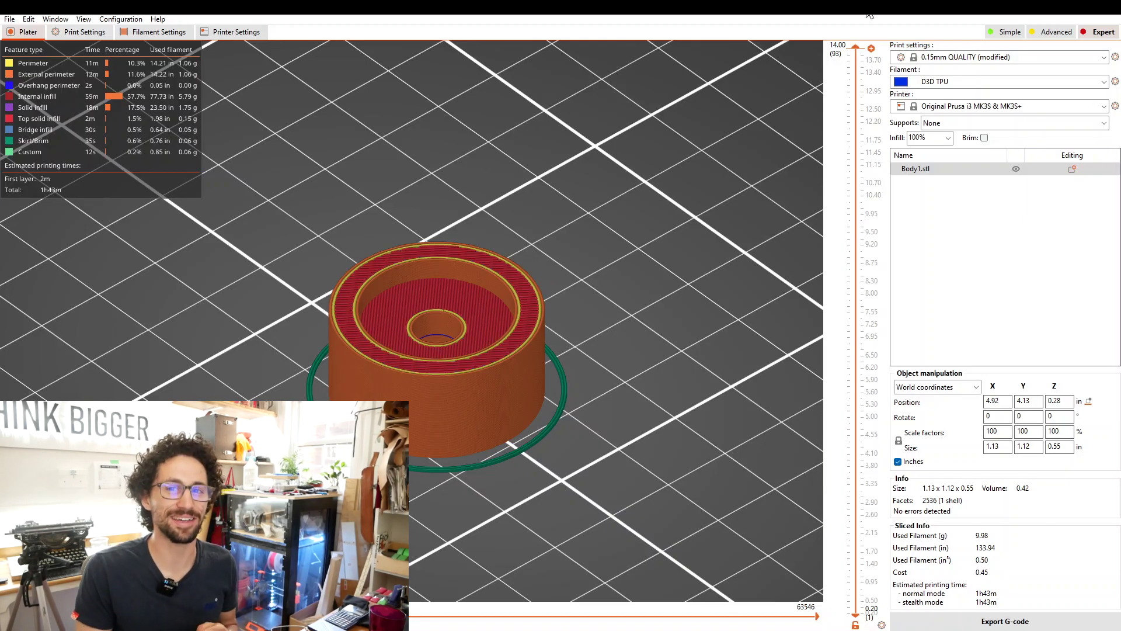
drag(856, 47, 840, 349)
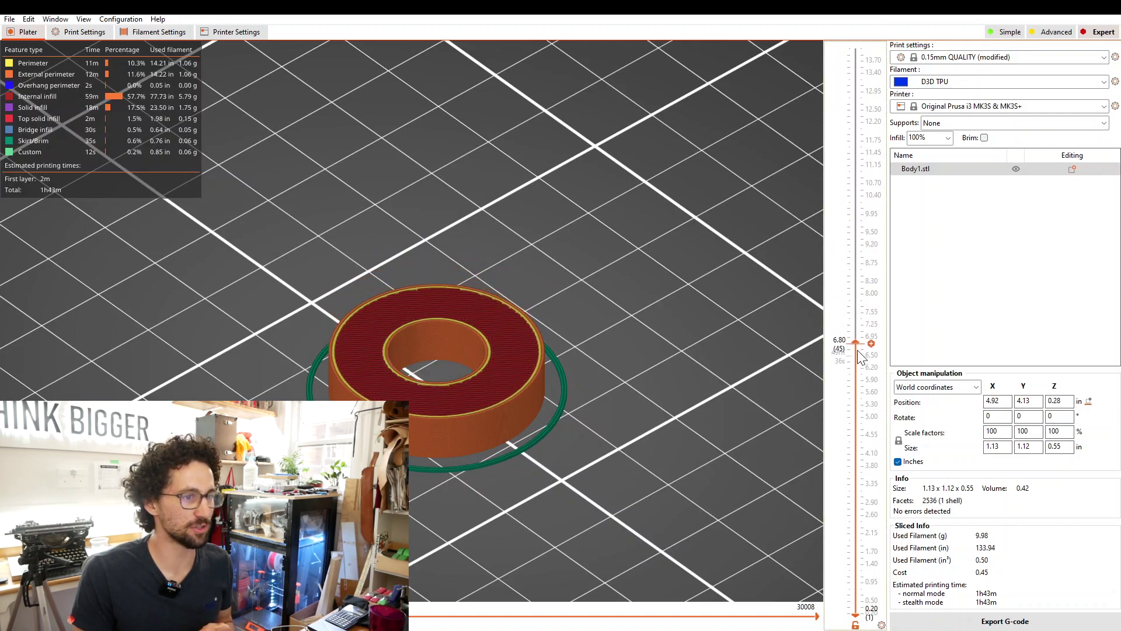
scroll(831, 339, up, 3)
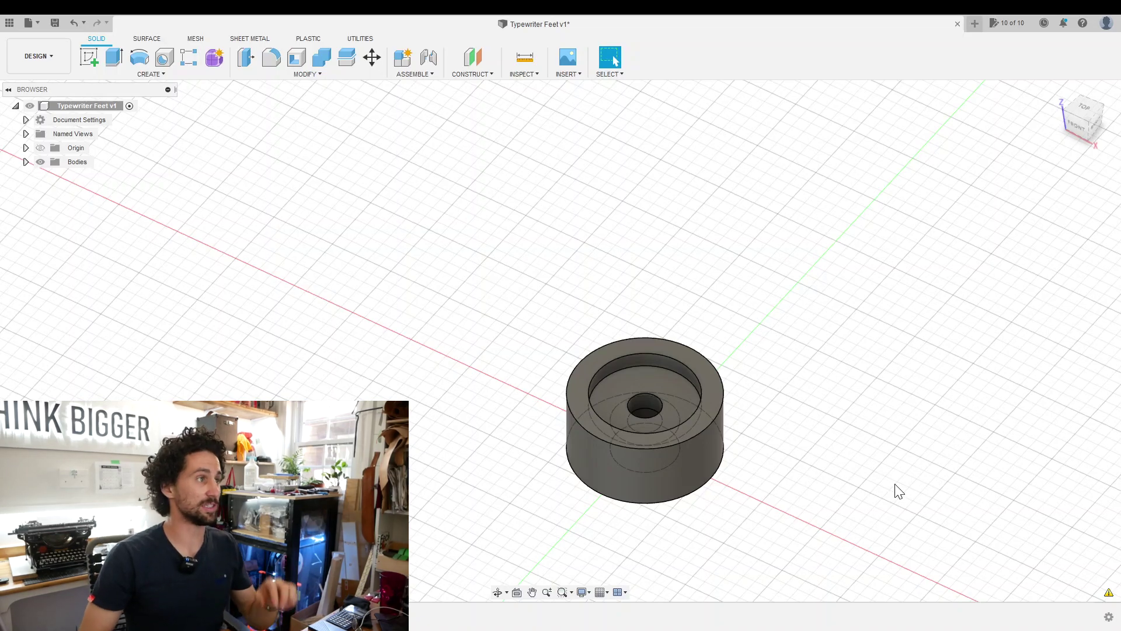
- Change the DiameterFoot parameter from 1.125 to 1 in within Change Parameters
click(308, 74)
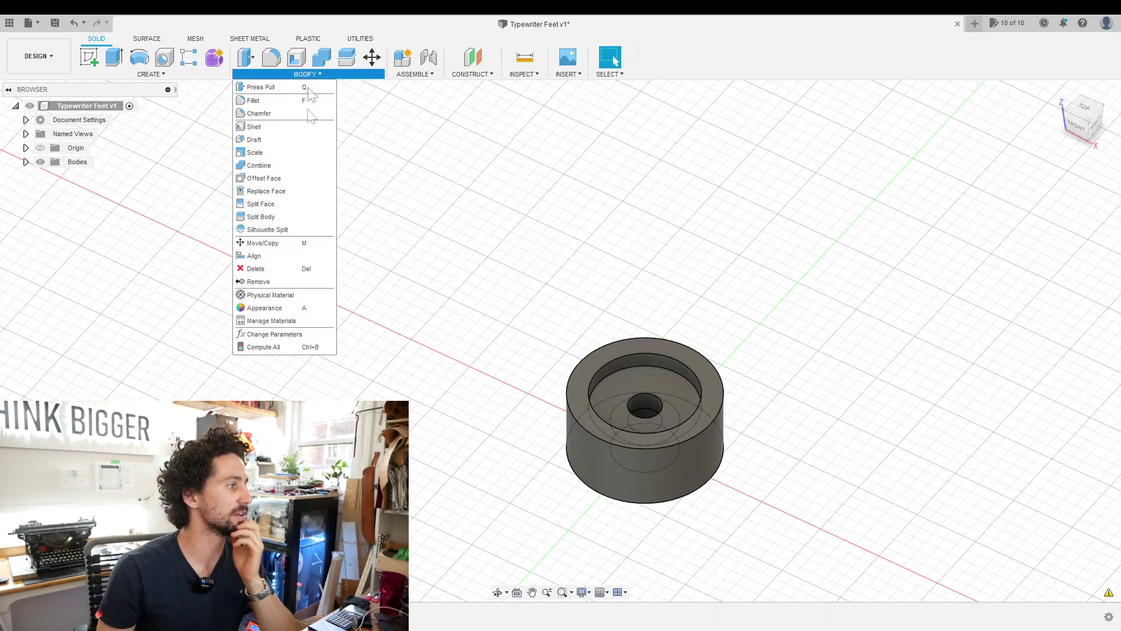
click(300, 333)
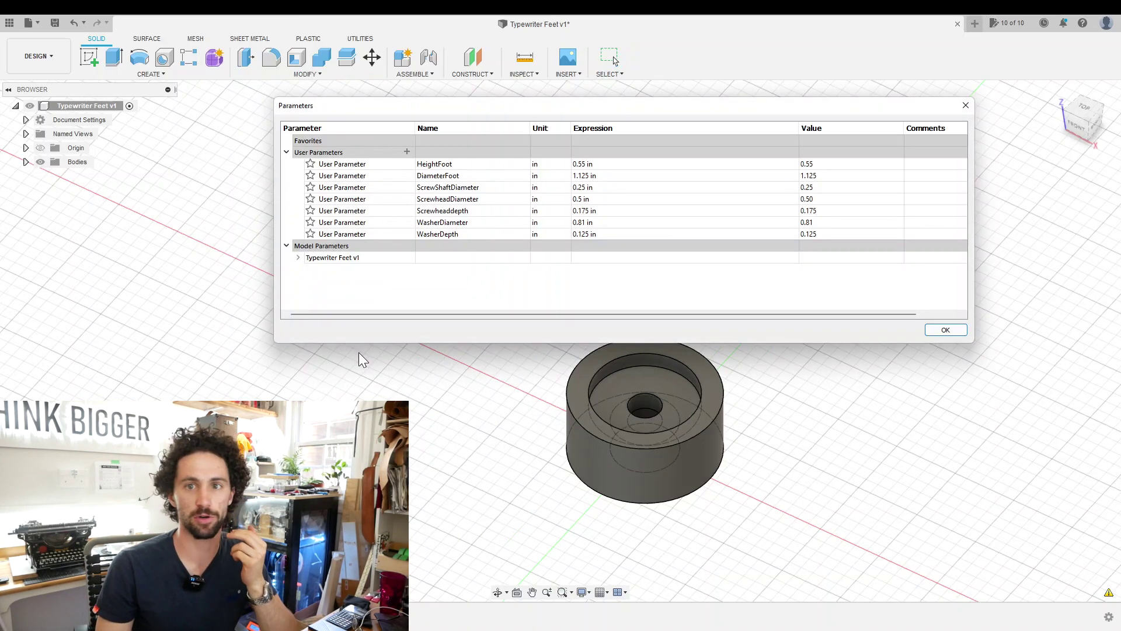
click(584, 175)
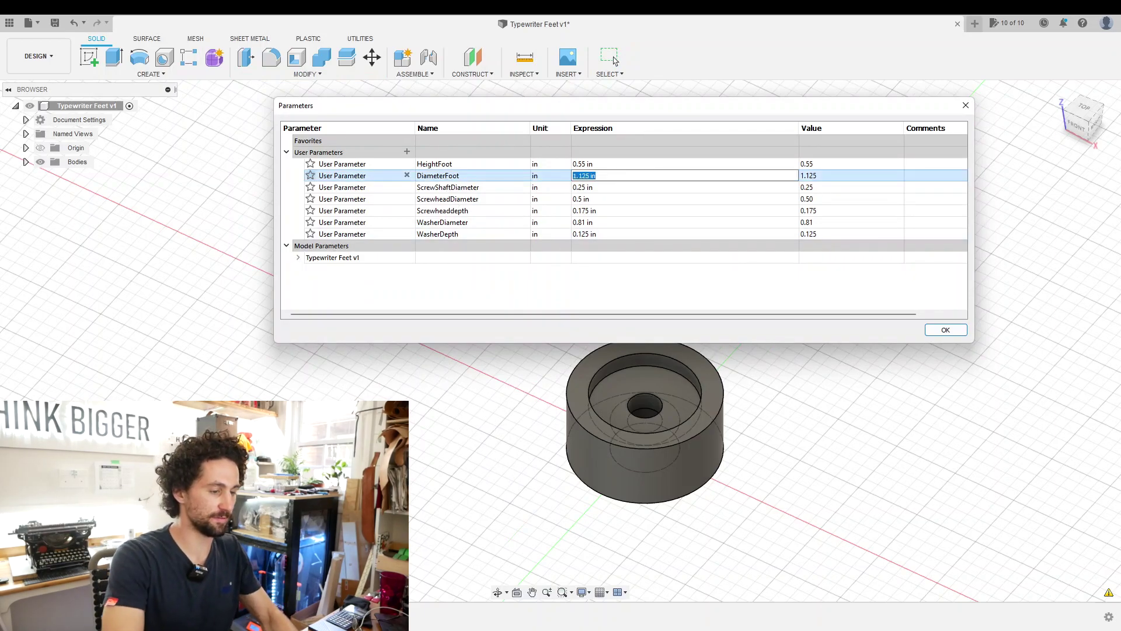
text(1)
key(Return)
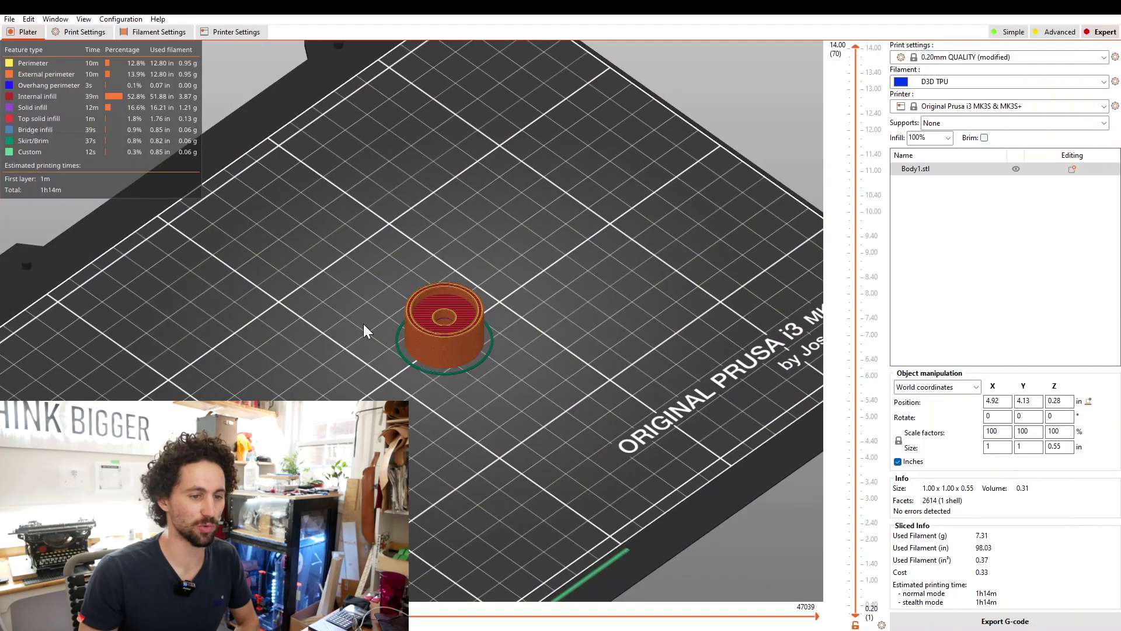
scroll(365, 323, up, 3)
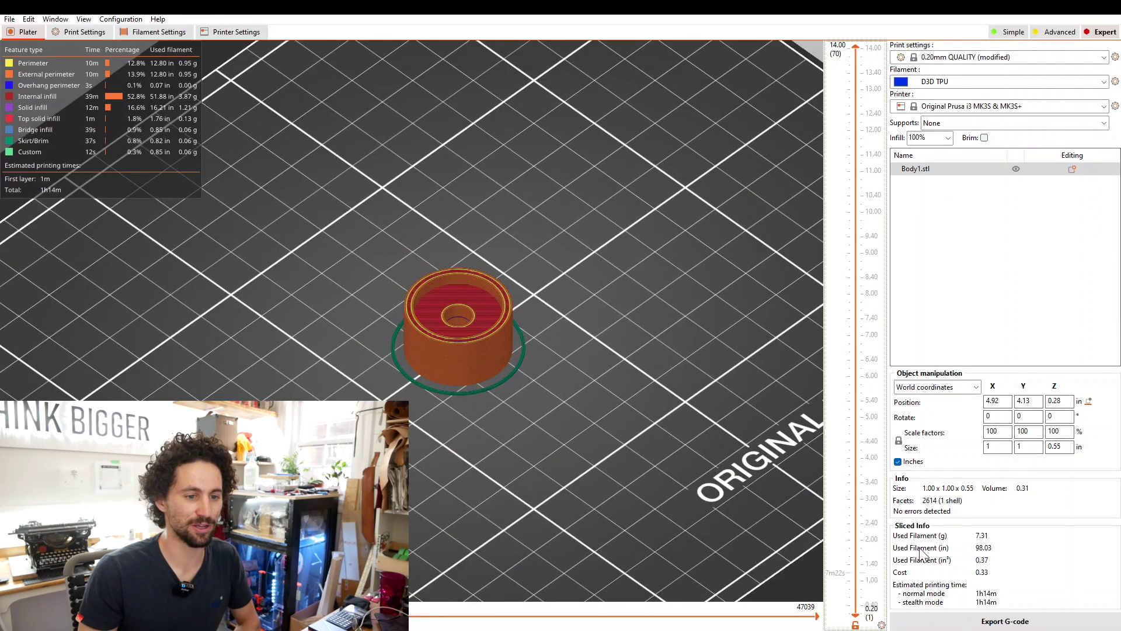